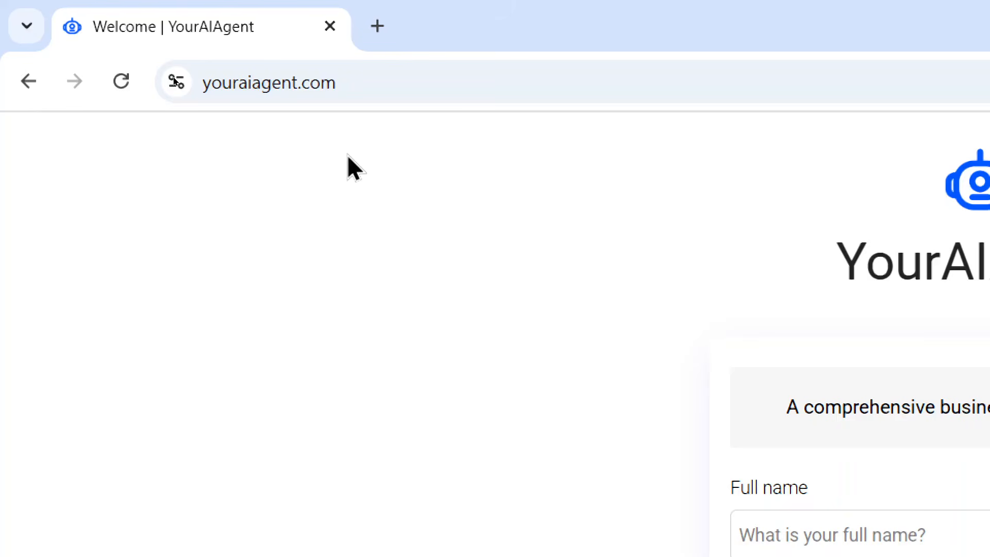
drag(394, 208, 599, 216)
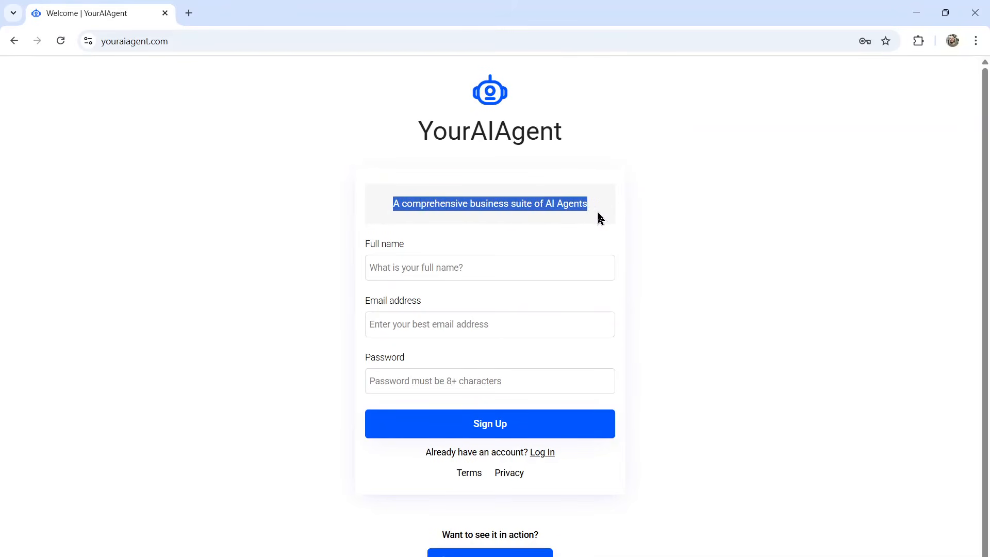
click(672, 258)
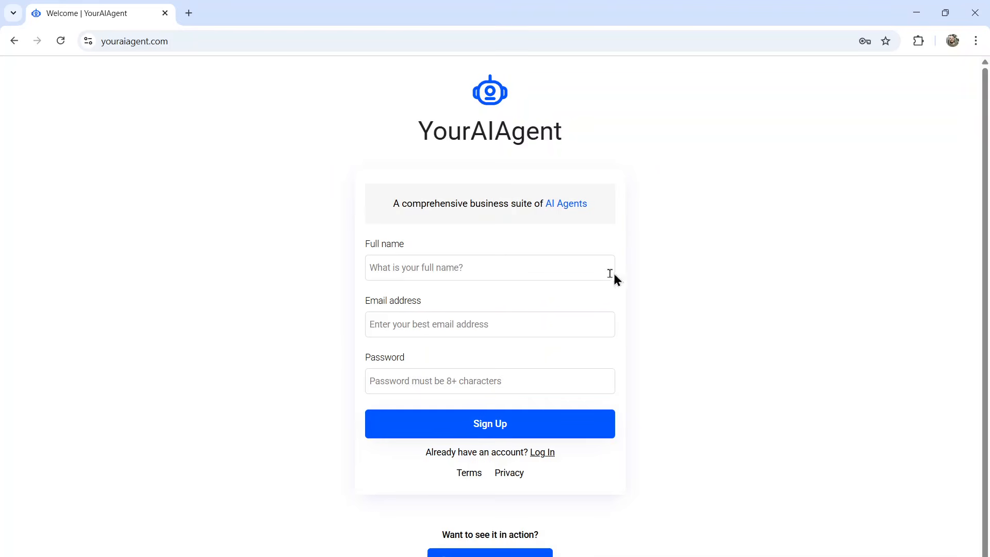
Open the X (Twitter v2) platform connection and enter the X account's username as the connection name.
click(555, 426)
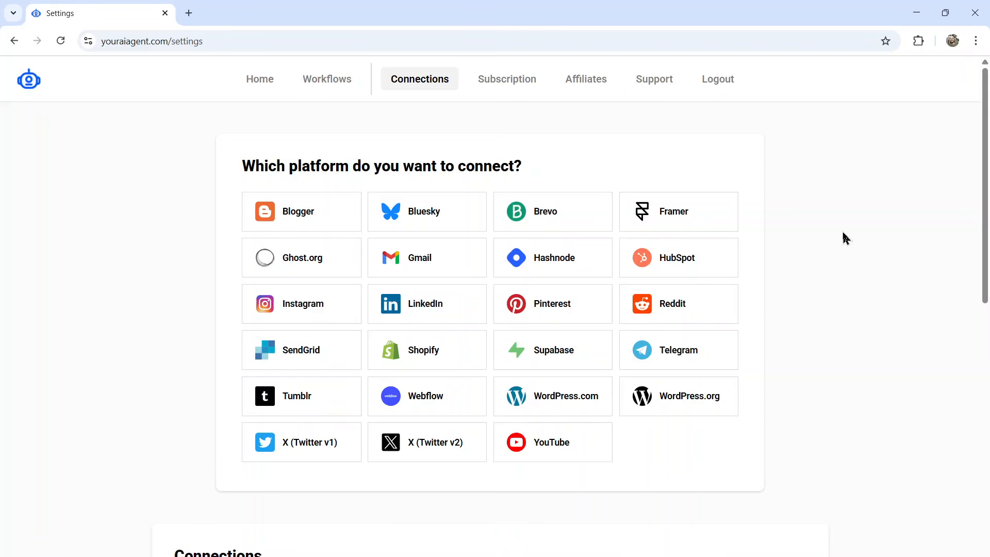
click(425, 454)
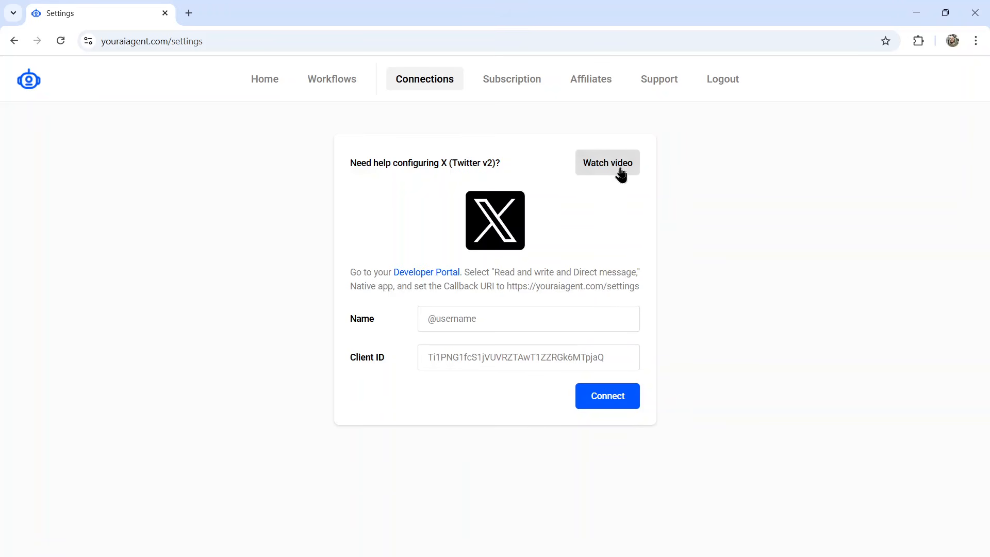
click(490, 323)
text(@heywesfrank)
Go to the linked X Developer Portal and open the app's user authentication settings for editing.
click(505, 362)
click(426, 273)
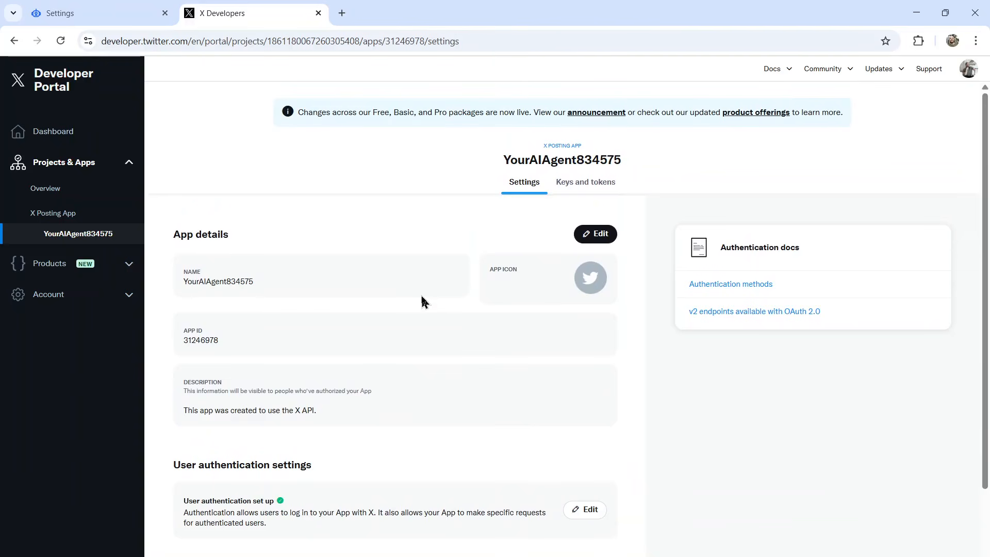
drag(173, 464, 311, 467)
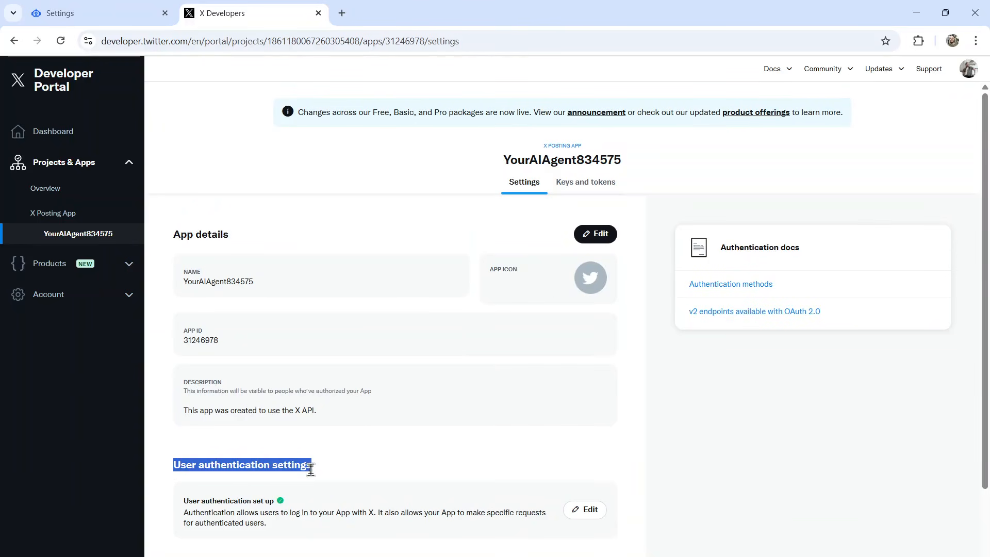
click(582, 513)
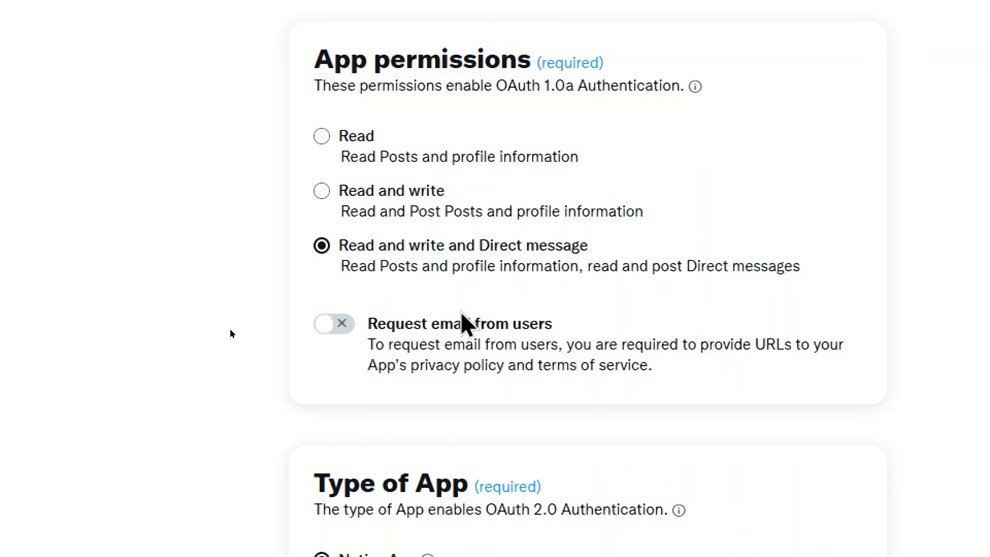
Compare the X app's permissions, app type and callback URI with the requirements stated in the YourAIAgent connection form.
scroll(461, 313, down, 5)
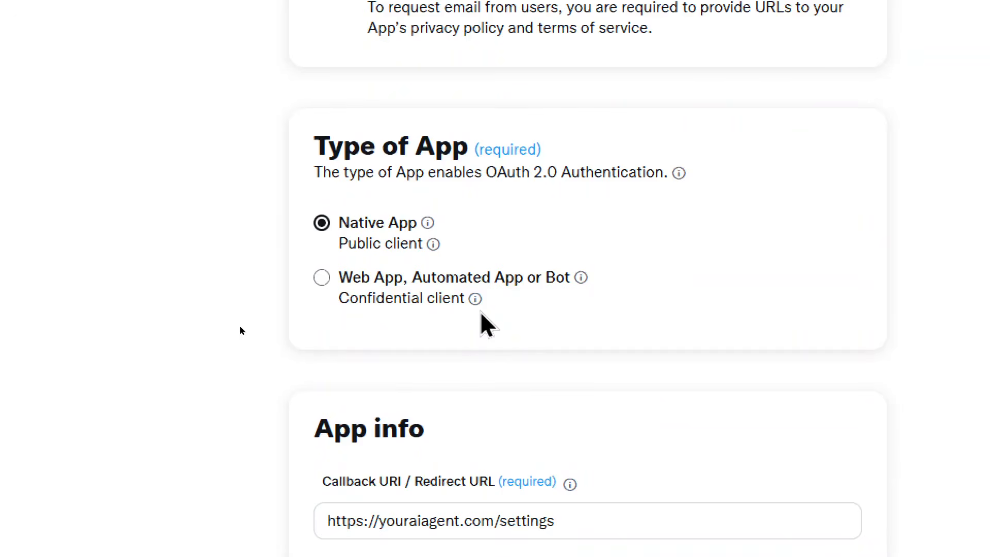
scroll(481, 311, down, 4)
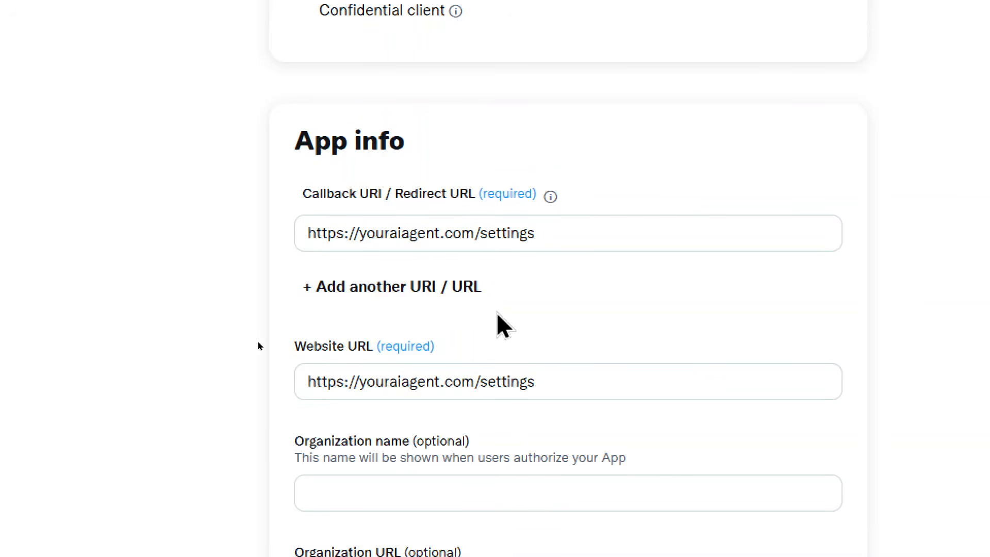
click(576, 234)
key(ctrl+a)
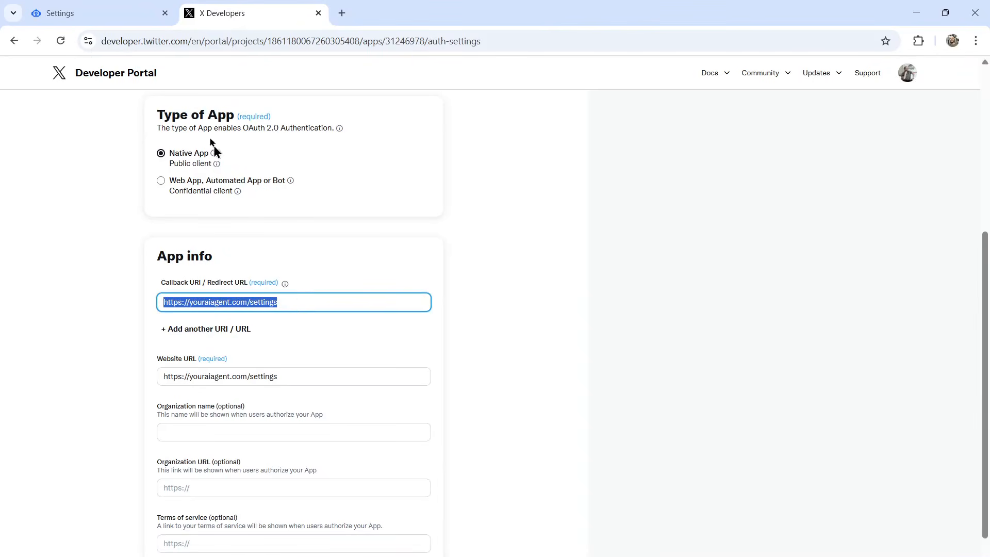
key(ctrl+Page_Up)
drag(507, 286, 649, 292)
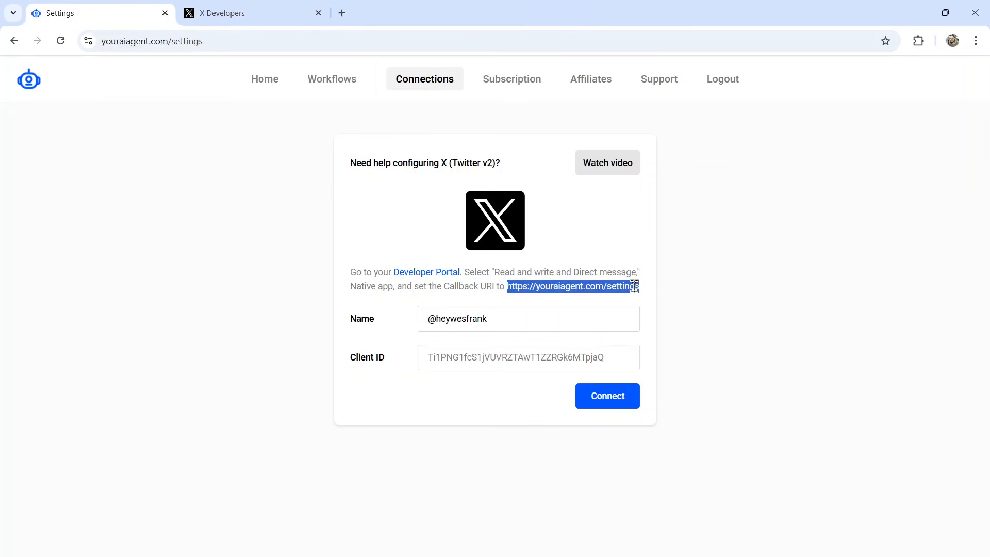
key(ctrl+Page_Down)
click(317, 336)
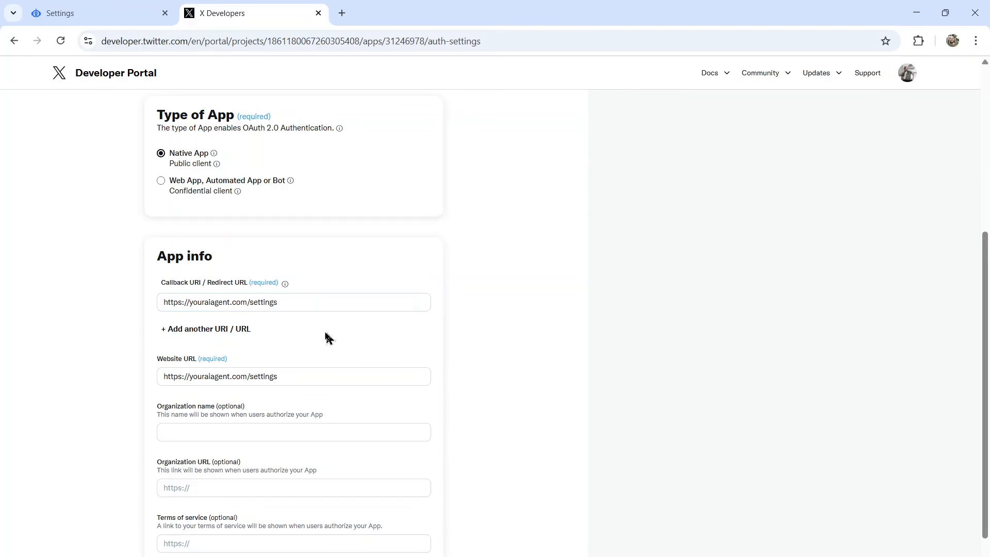
click(303, 305)
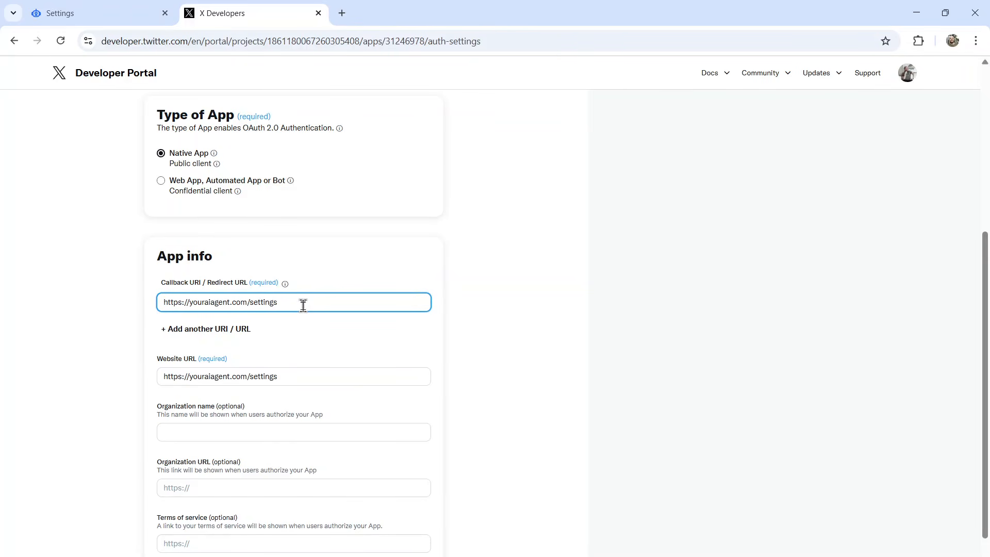
scroll(304, 306, down, 2)
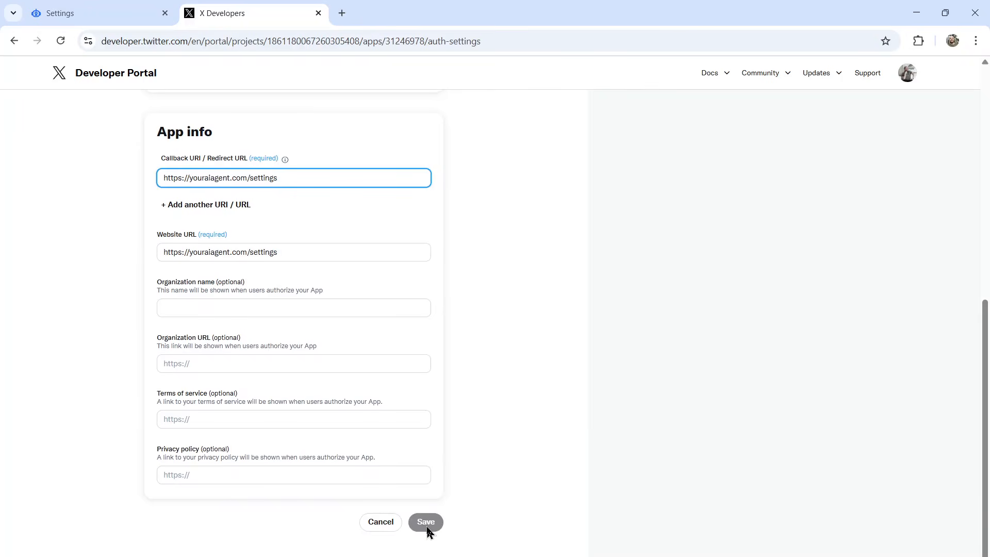
click(426, 524)
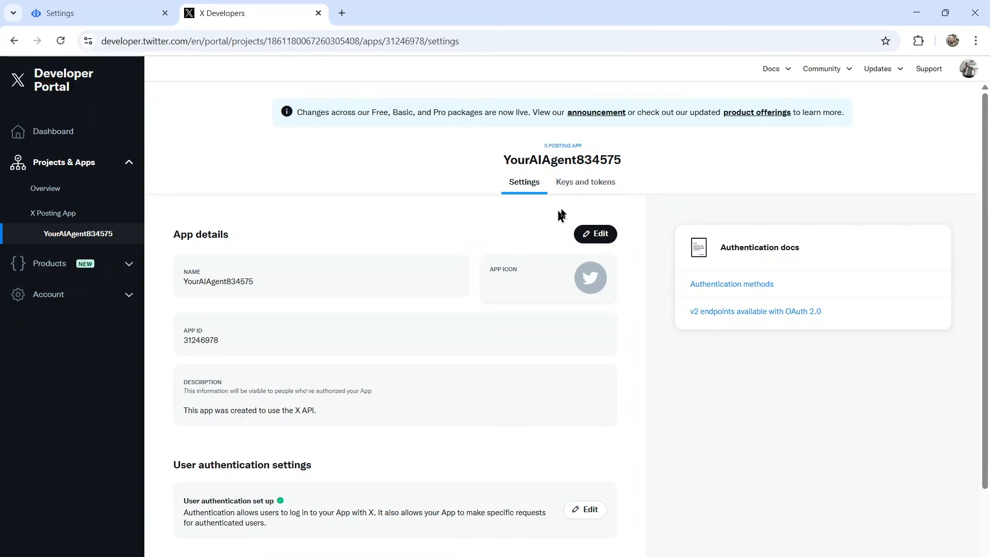
Copy the OAuth 2.0 Client ID from the X app's keys and tokens into the YourAIAgent form's Client ID field.
click(587, 188)
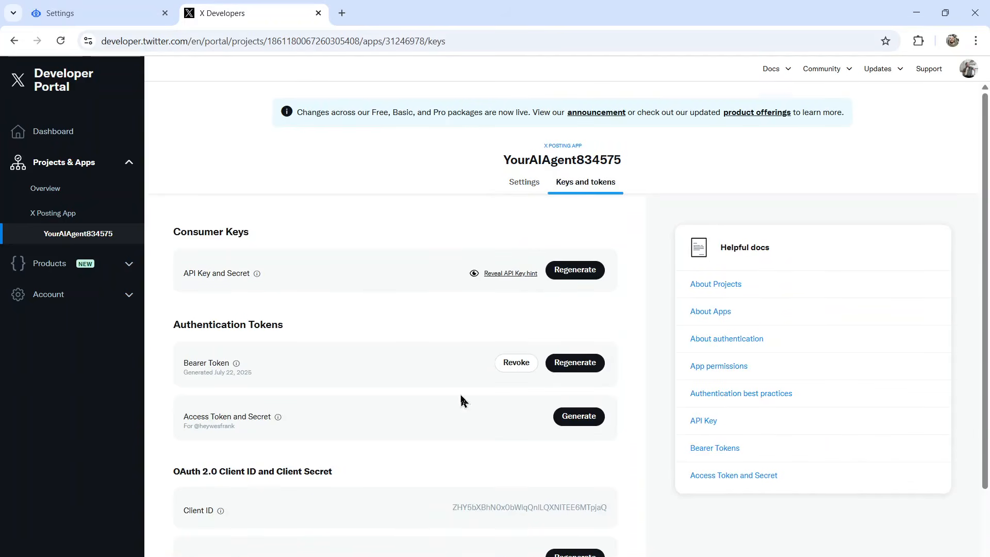
scroll(461, 397, down, 2)
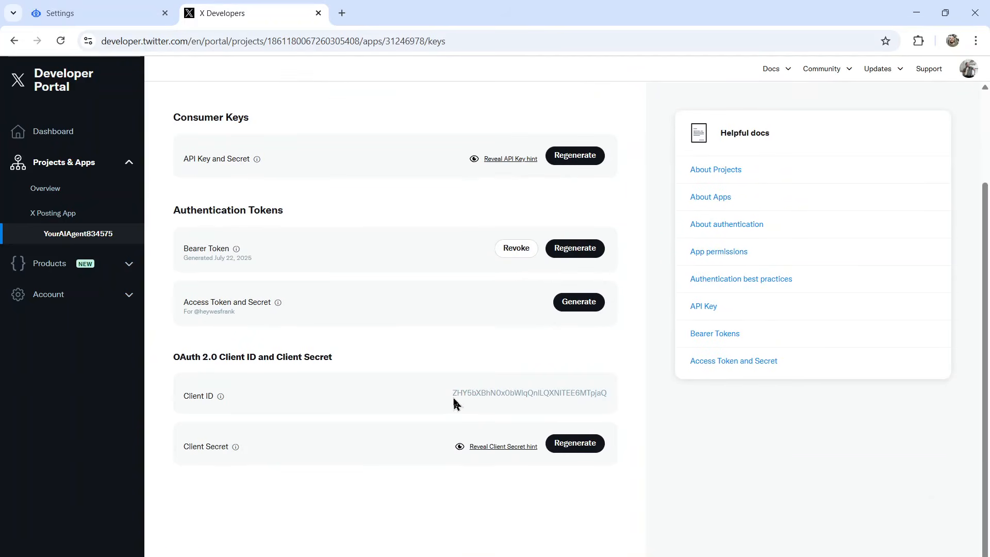
drag(453, 396, 605, 395)
key(ctrl+c)
key(ctrl+shift+Tab)
click(546, 355)
key(ctrl+v)
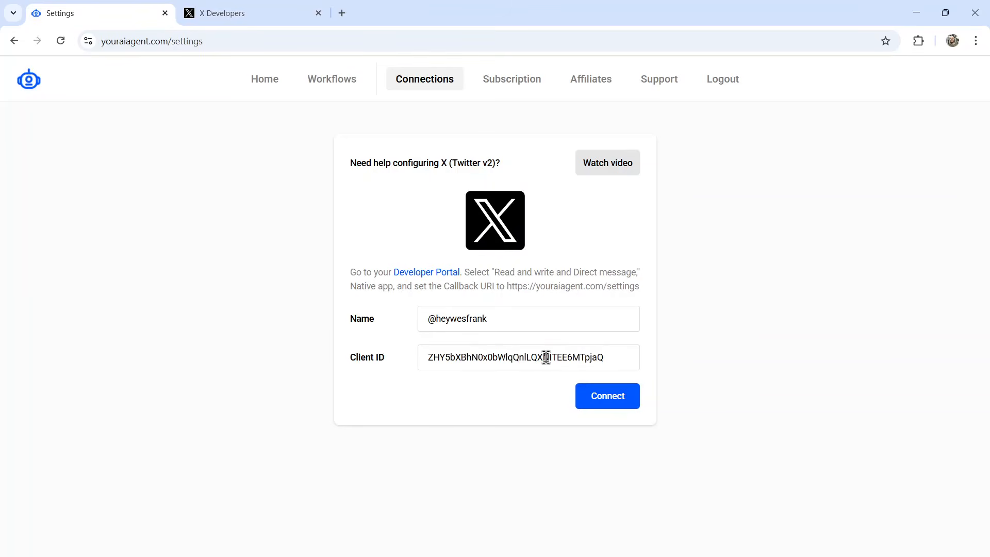
Start the connection, check which X account is signed in, and authorize the app to access it.
click(609, 407)
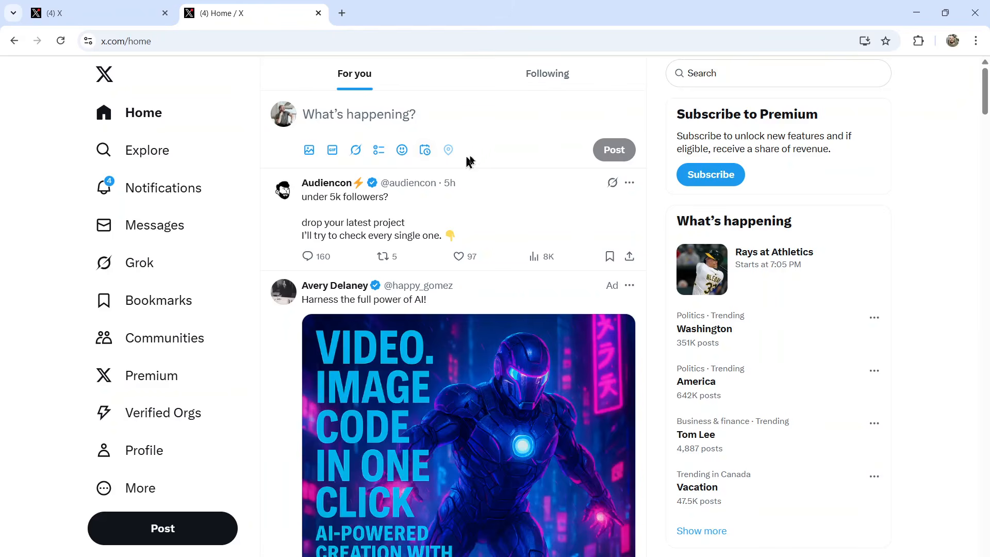
click(165, 555)
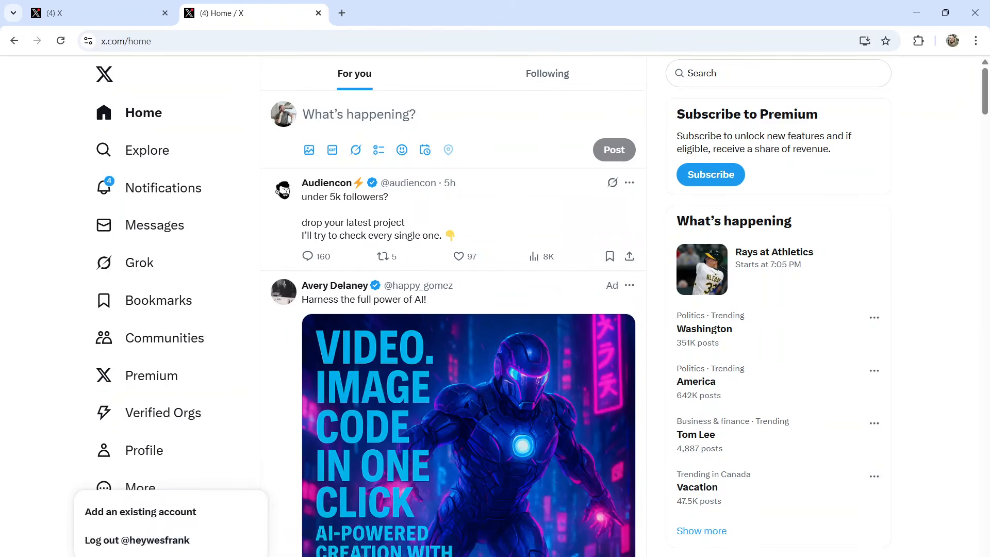
click(42, 404)
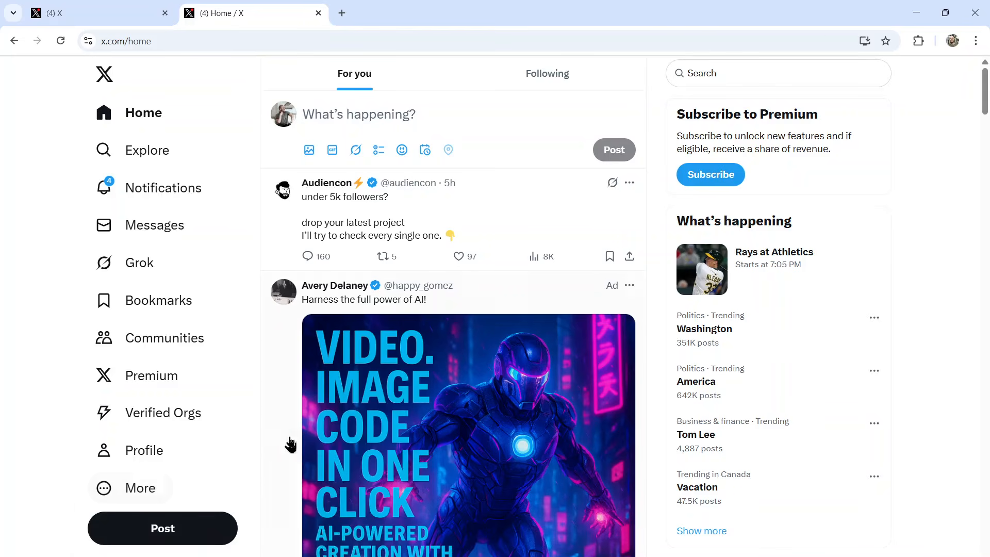
click(111, 13)
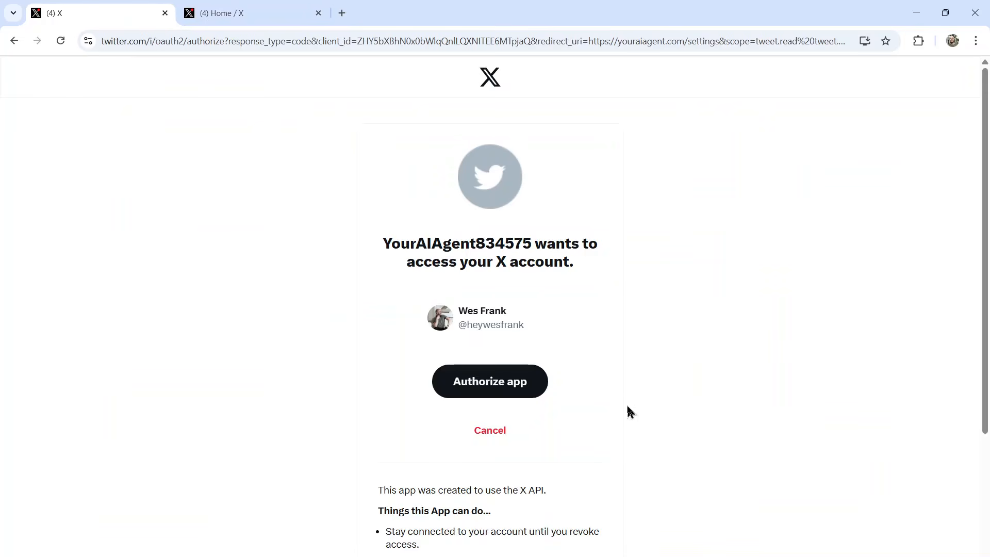
click(514, 383)
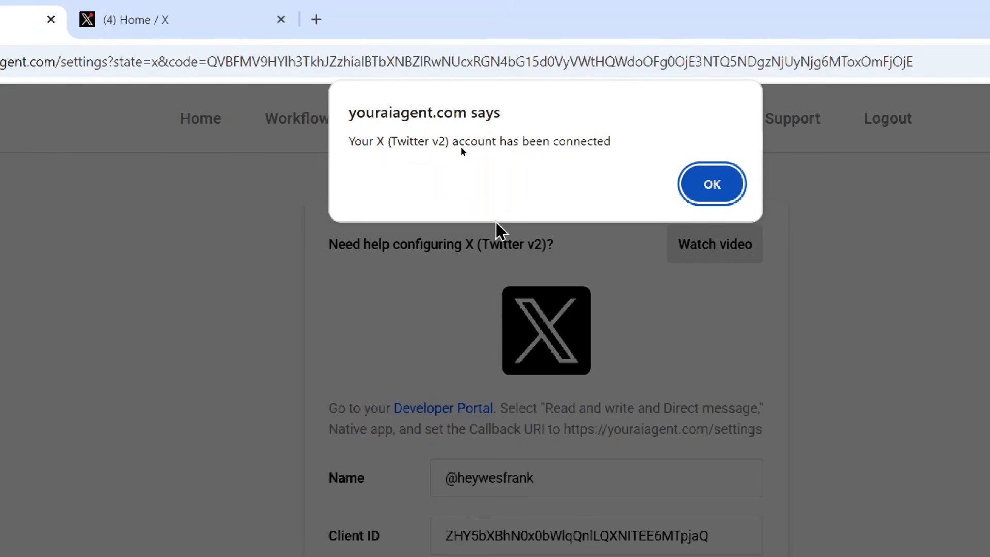
Dismiss the connection notice and check the Connections list for the X (Twitter v2) entry.
click(712, 184)
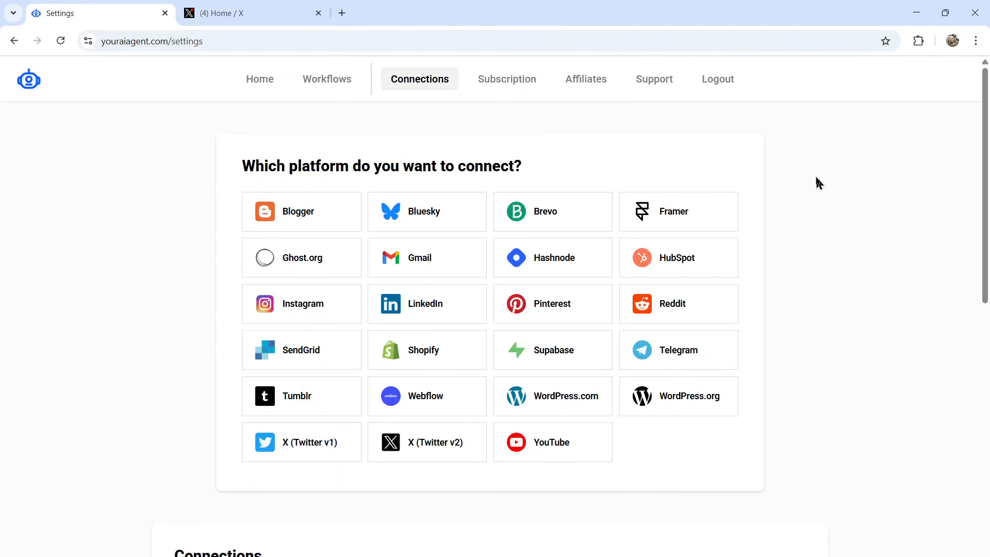
scroll(818, 181, down, 5)
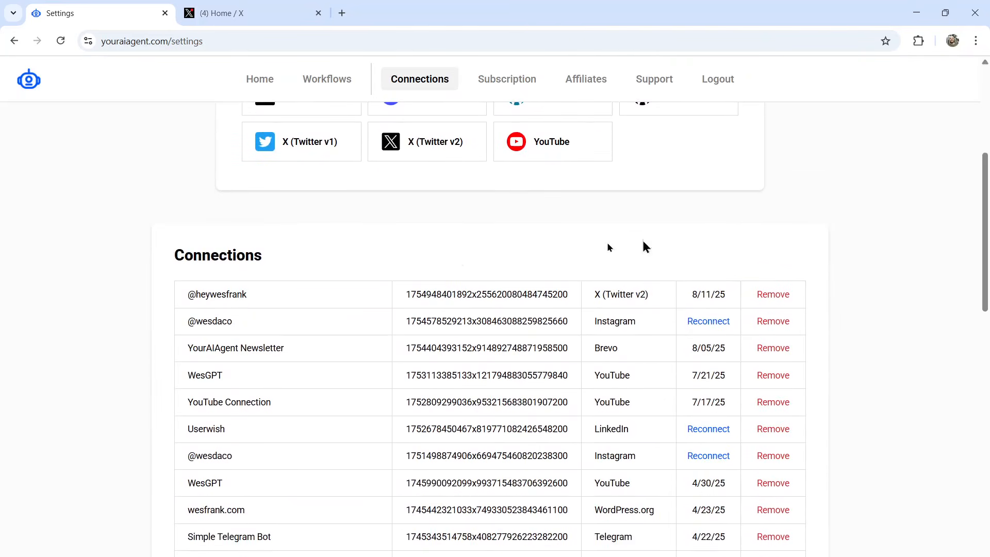
click(316, 294)
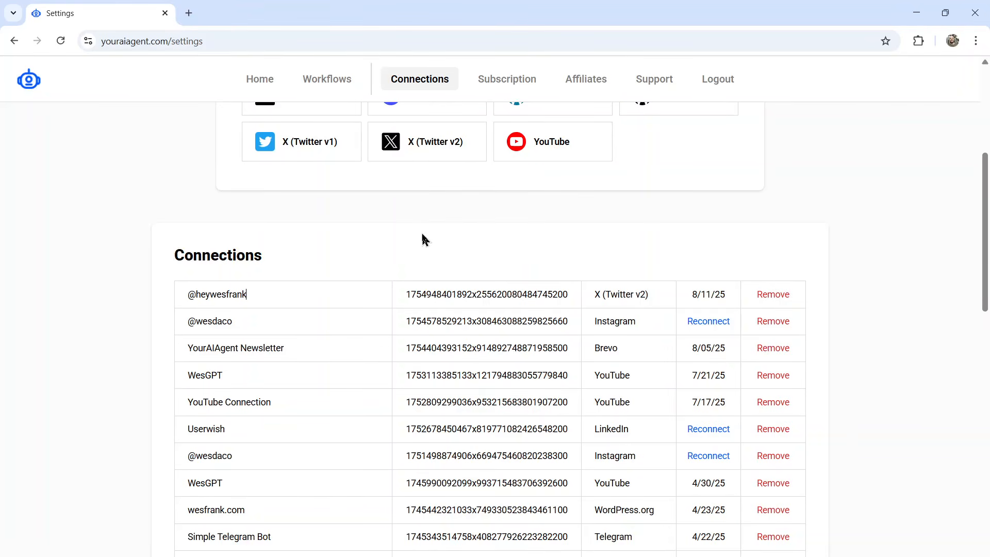
Filter the home page agents by Twitter v2 and start the X Tweets agent.
click(264, 85)
drag(985, 124, 988, 468)
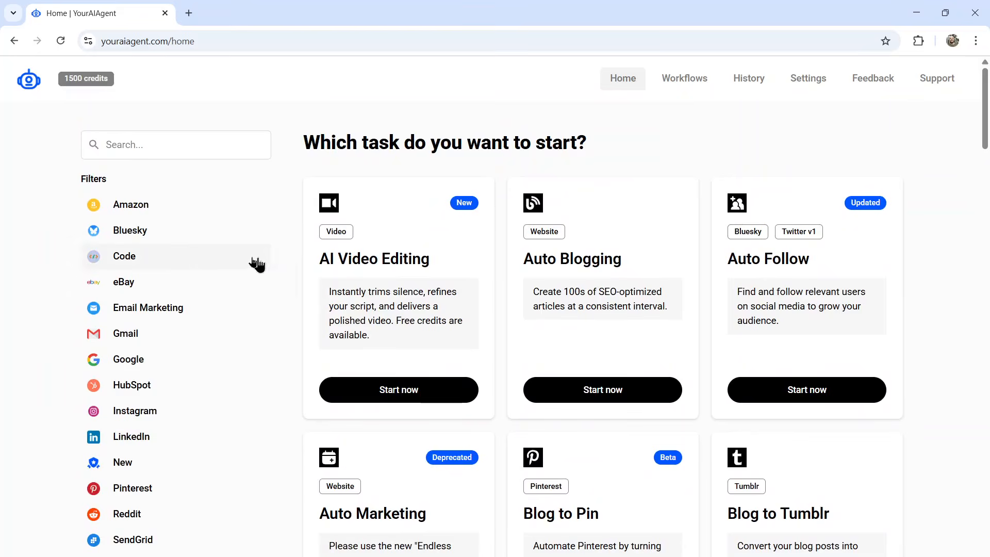
scroll(194, 273, down, 7)
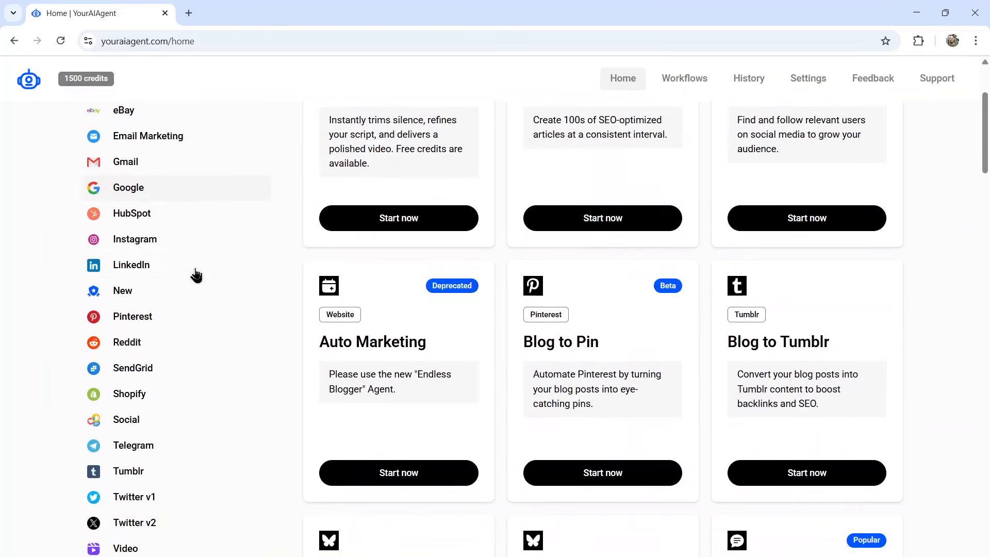
click(188, 353)
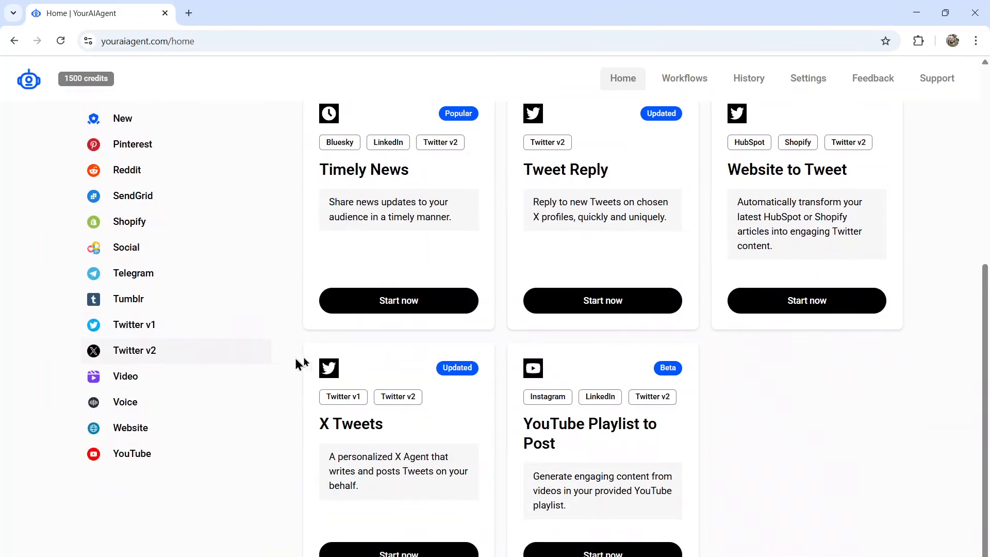
scroll(687, 371, down, 1)
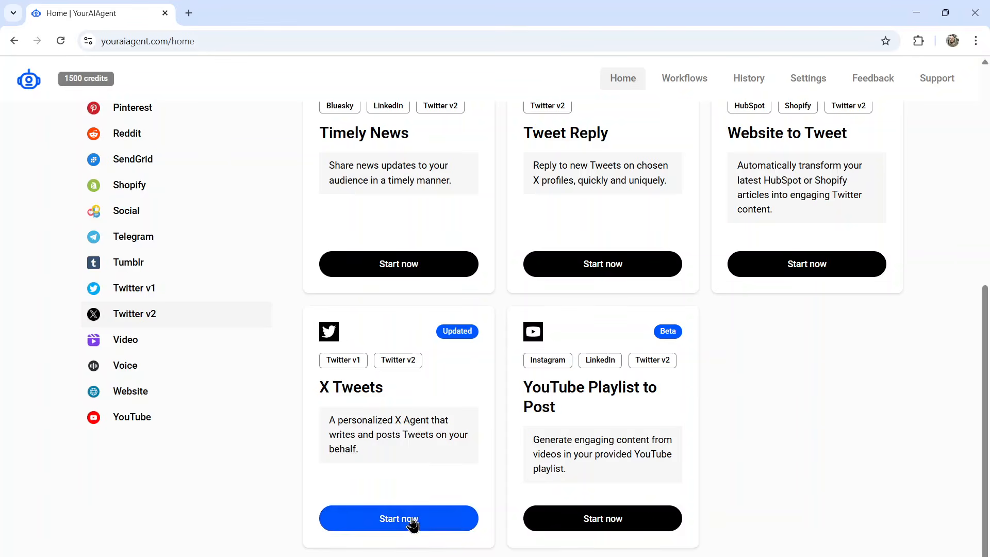
click(413, 524)
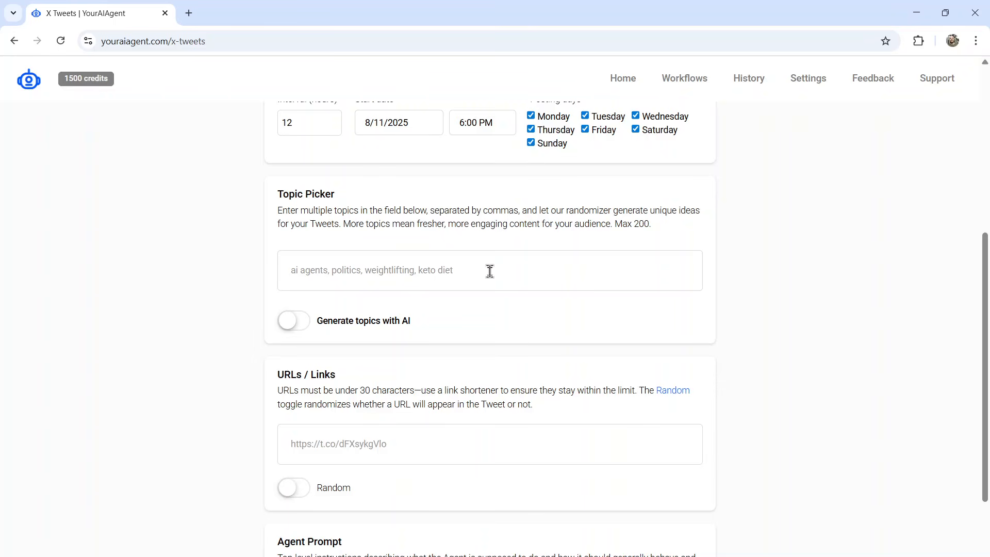
Add Canada, USA and Brazil as topics in the Topic Picker.
click(539, 265)
text(Canada,USA,)
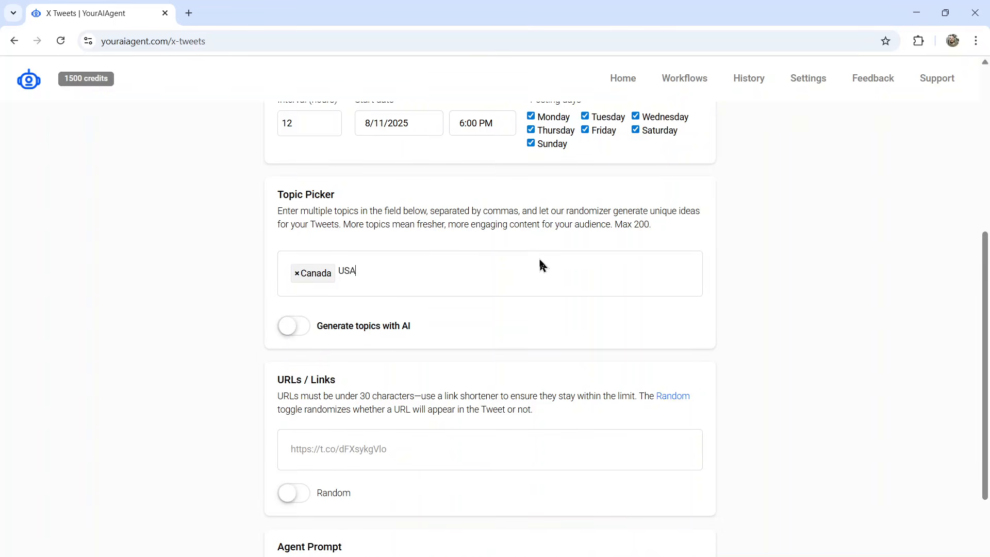
text(Brazil,)
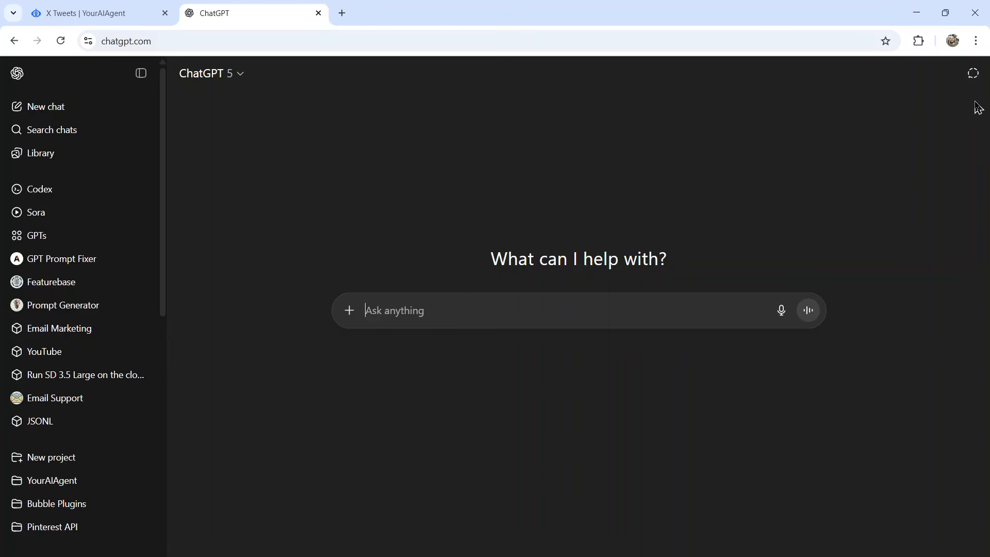
In a temporary ChatGPT chat, send "give me a list of 100 countries all separated by a comma" and copy the returned list.
click(973, 73)
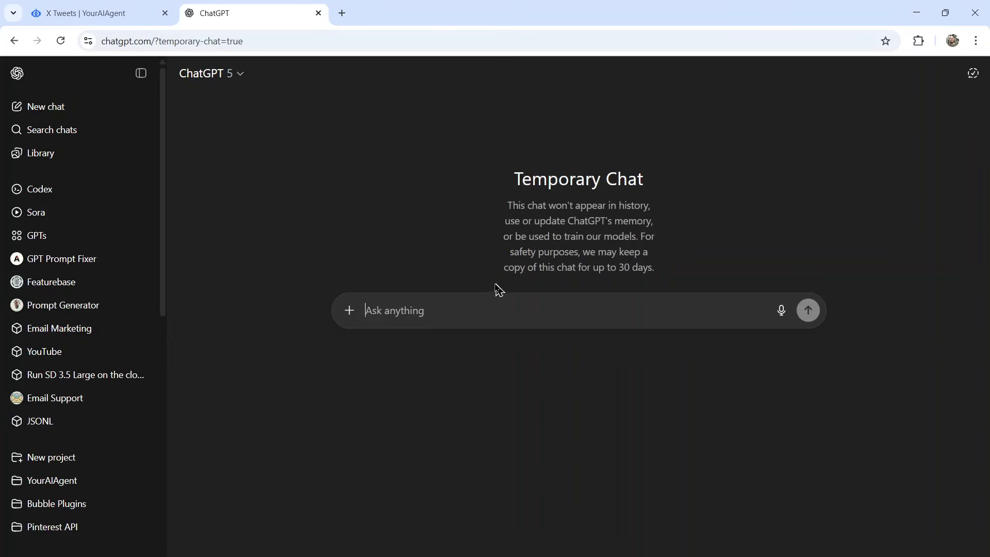
key(ctrl+v)
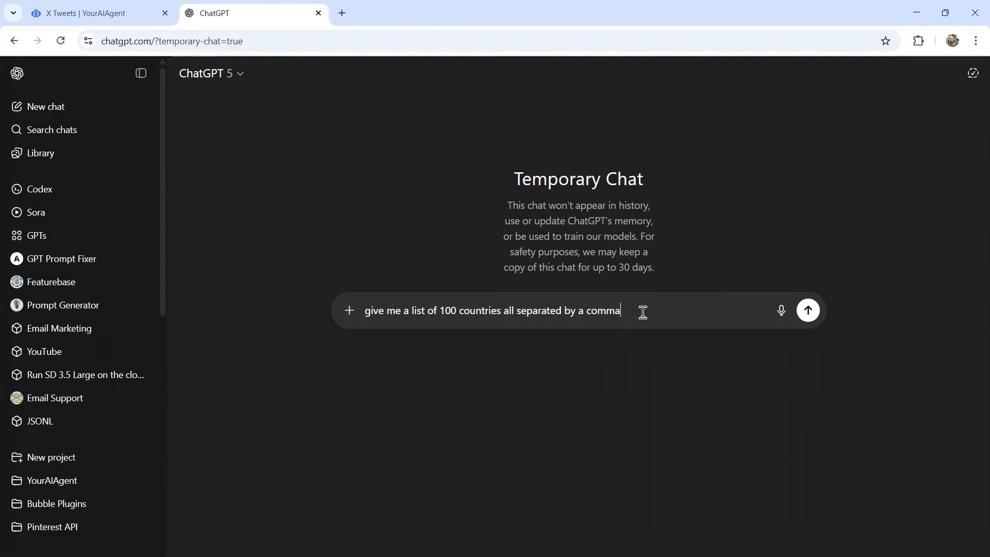
click(808, 310)
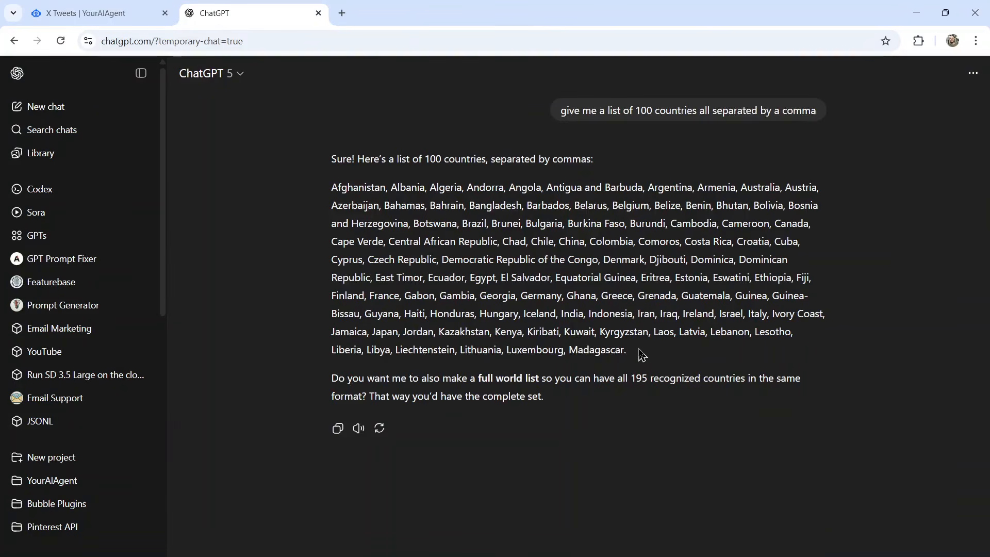
drag(642, 355, 312, 195)
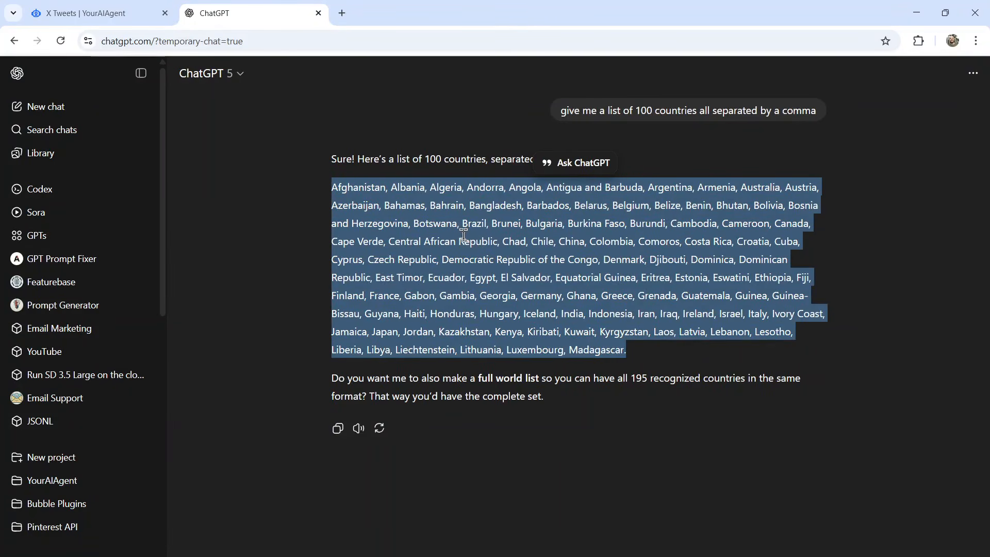
Return to the YourAIAgent X Tweets setup and fill the Topic Picker with the copied list of countries.
key(ctrl+shift+Tab)
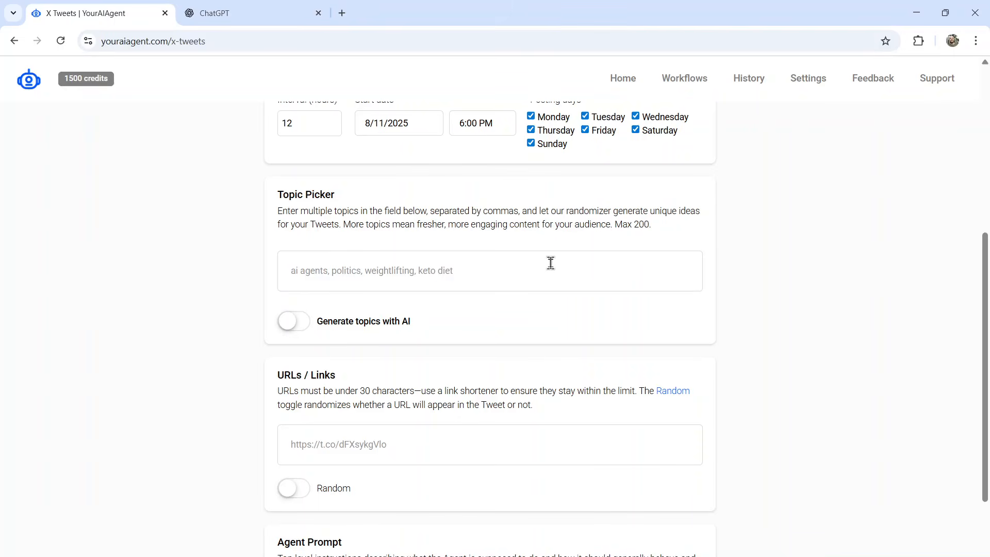
click(550, 263)
key(ctrl+v)
scroll(418, 372, down, 5)
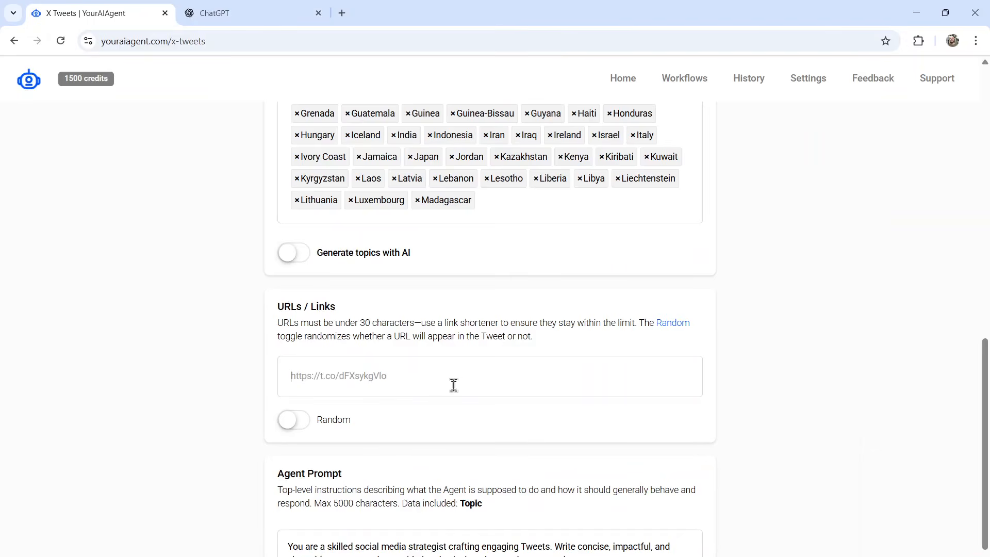
Replace the Agent Prompt with trivia generator instructions: exactly one multiple-choice question per country, stable facts, 10–22 words, and no answer.
scroll(456, 386, down, 3)
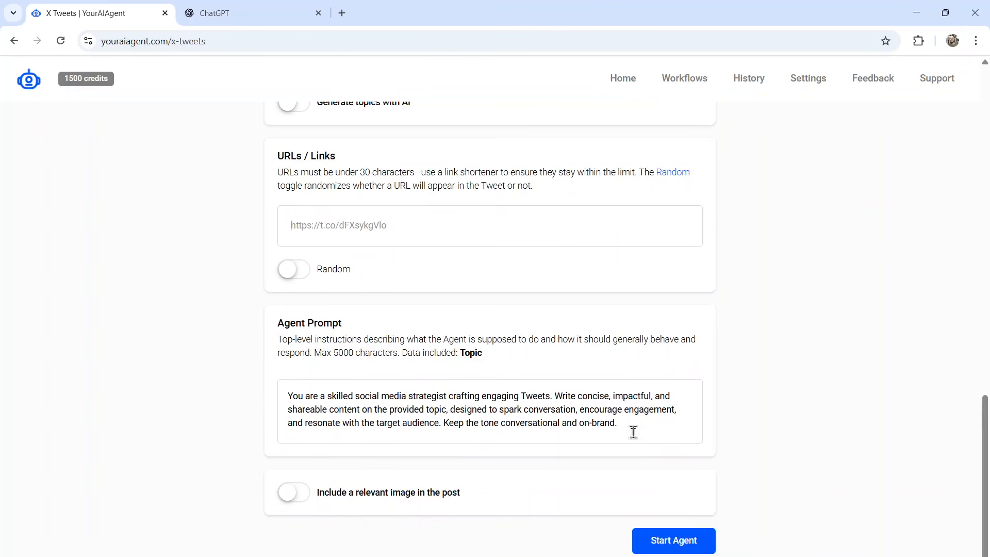
click(633, 432)
key(ctrl+a)
key(ctrl+v)
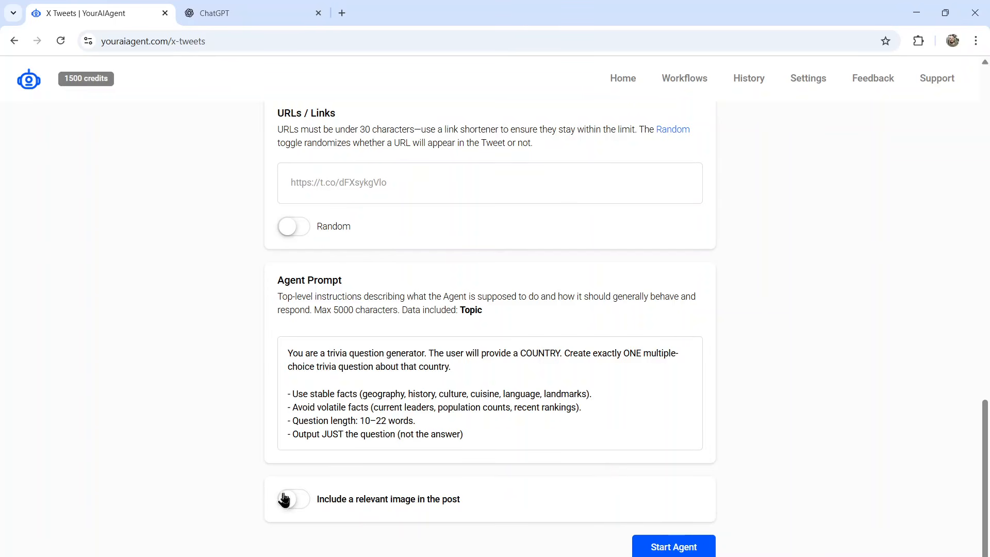
Include a relevant image with a prompt that avoids giving away the country, using the Imagen 4 Ultra model, and start the agent.
click(294, 499)
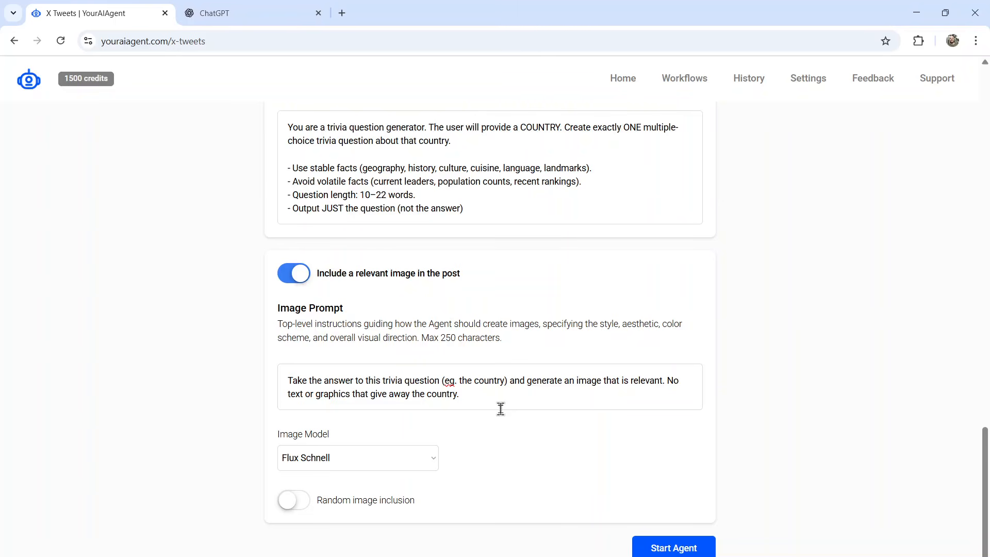
click(415, 470)
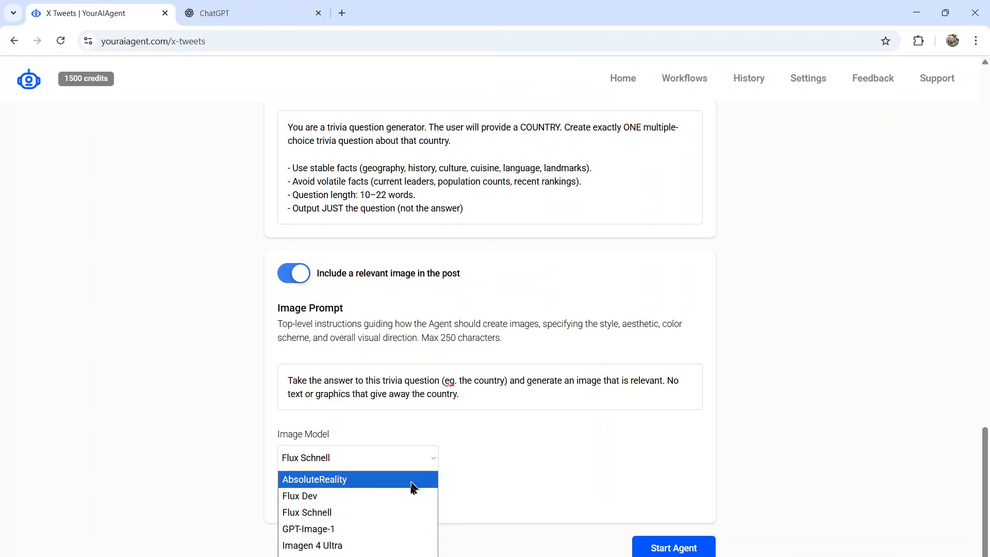
click(390, 550)
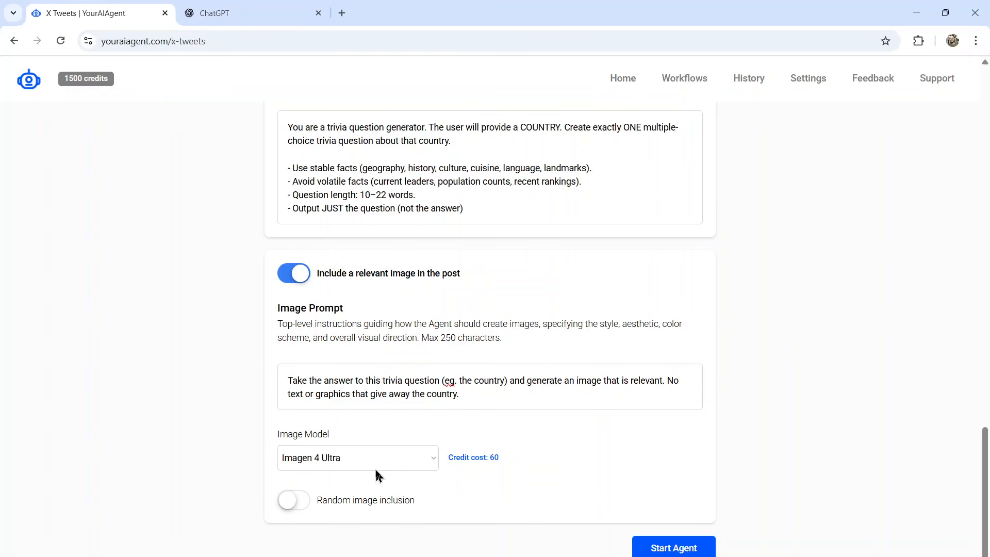
click(672, 548)
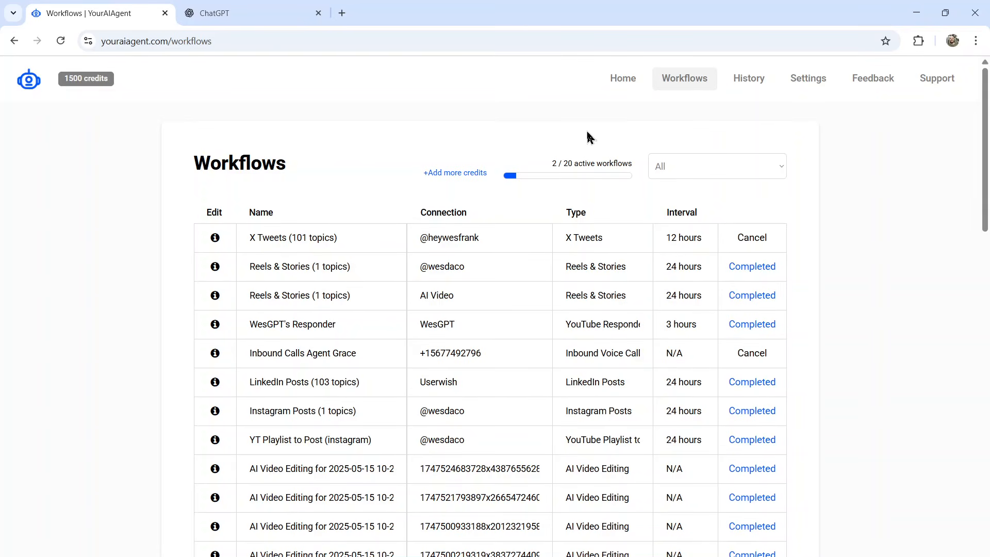
Rename the new X Tweets workflow as Twitter Trivia Bot.
click(363, 238)
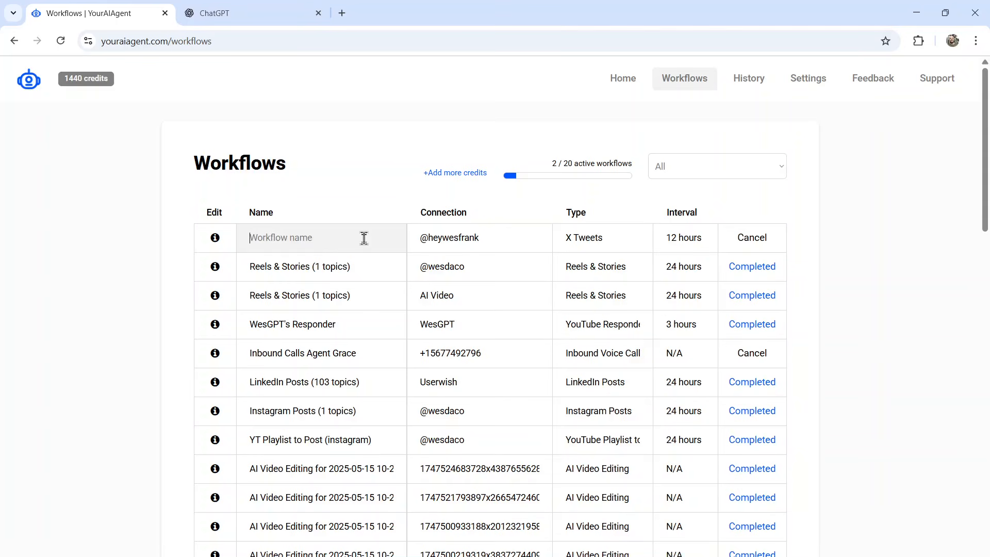
text(Twitter Trivia Bot)
key(Return)
Check the Twitter Trivia Bot's connection and interval, and open its previous post on X from the workflow details to read the question.
drag(420, 240, 487, 243)
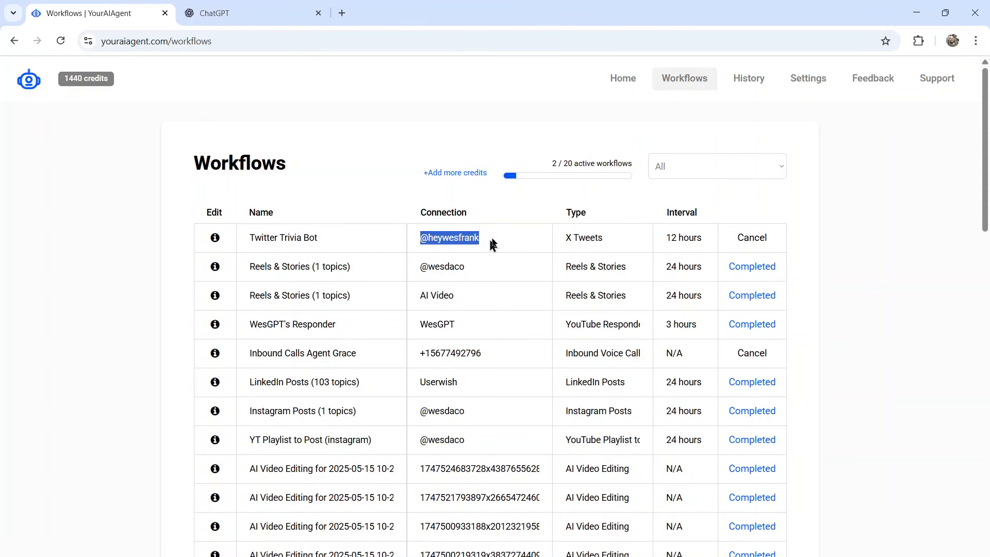
drag(664, 242, 708, 250)
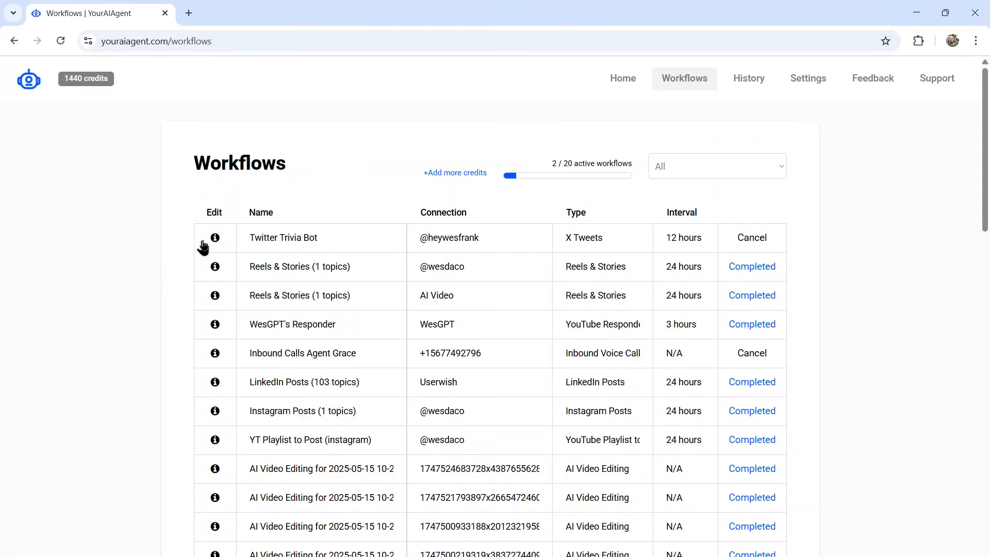
click(215, 239)
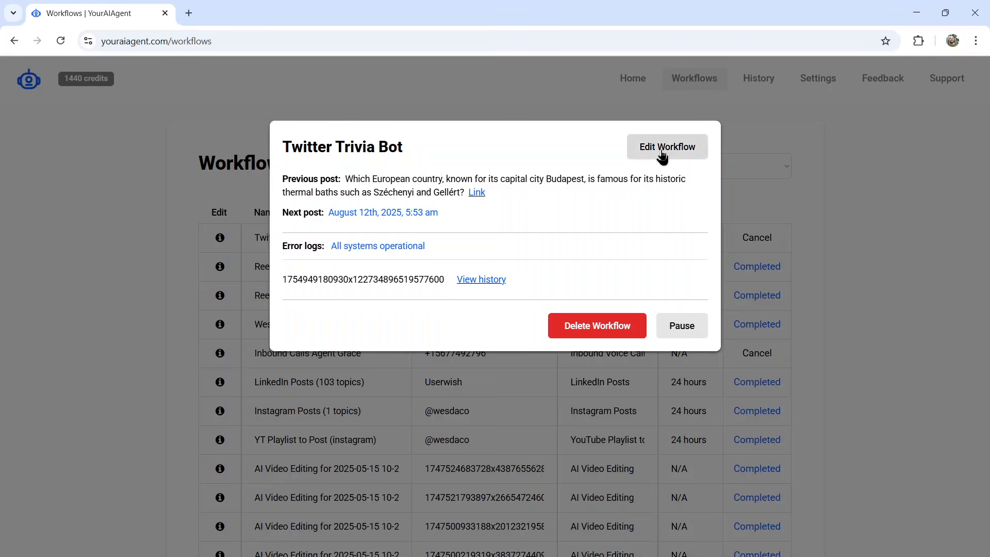
click(476, 193)
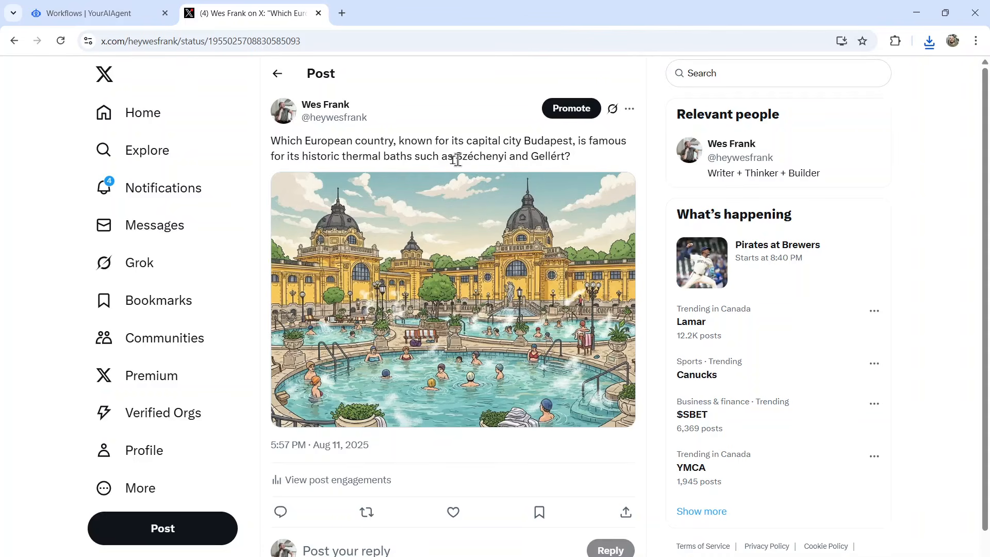
drag(454, 157, 575, 157)
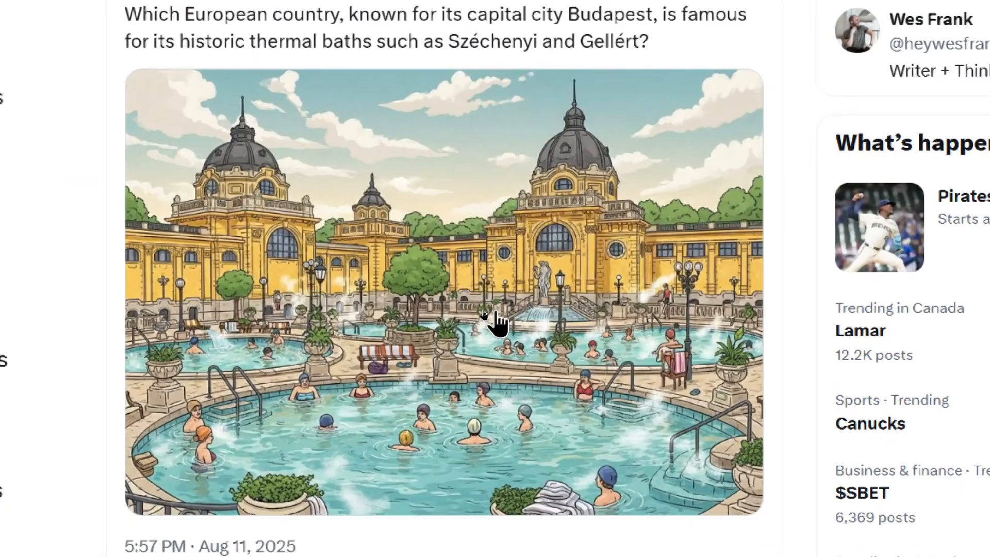